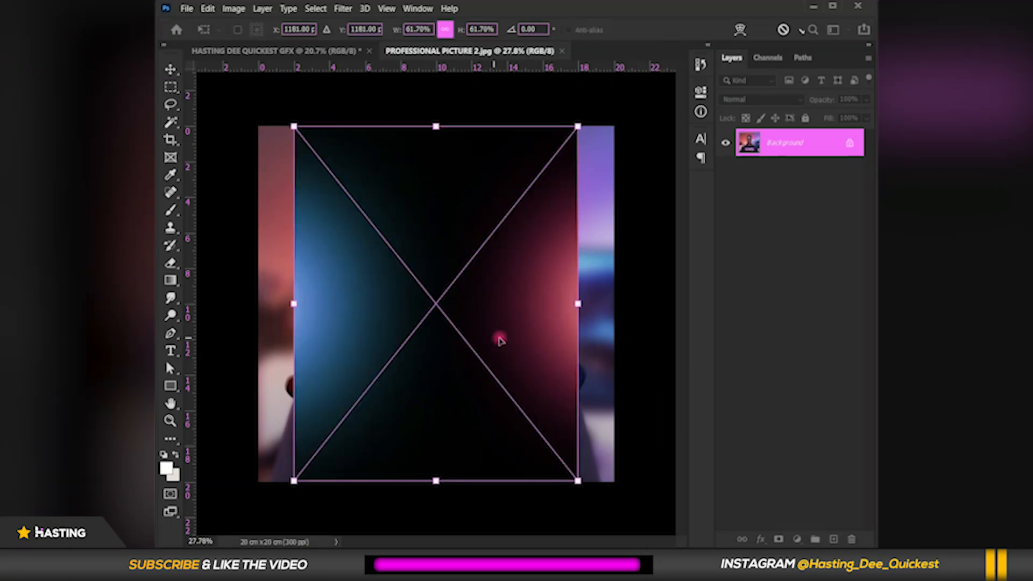
- Enlarge the placed blue-and-red light overlay to about 80% so it covers the whole canvas, and commit the transform
scroll(500, 334, down, 6)
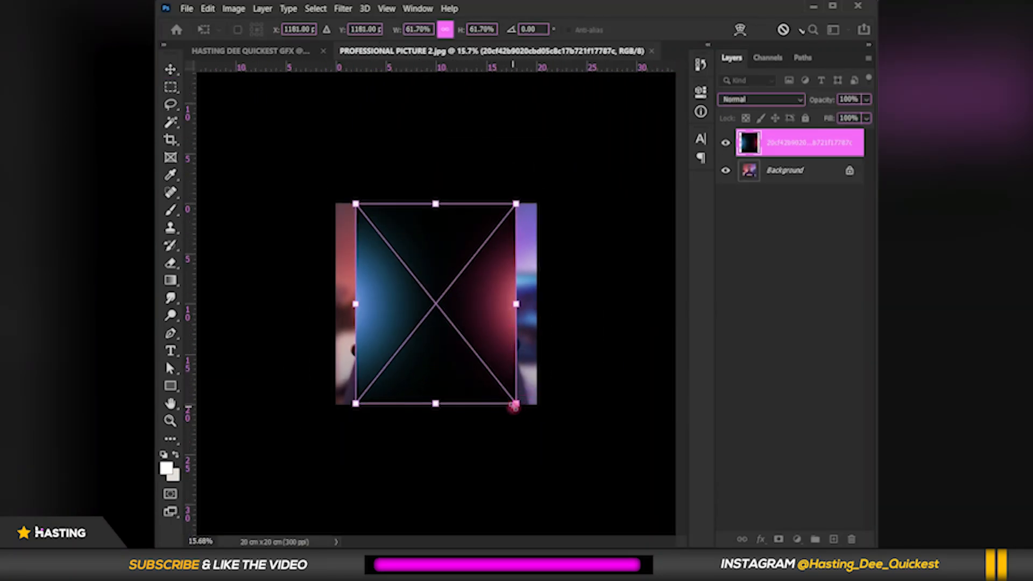
drag(515, 406, 539, 435)
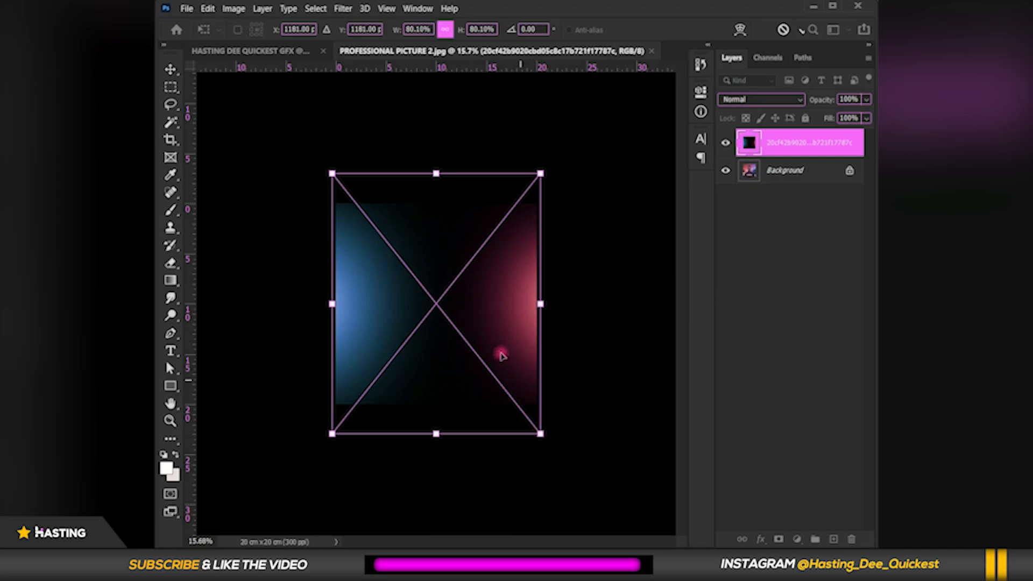
scroll(477, 305, up, 3)
key(Return)
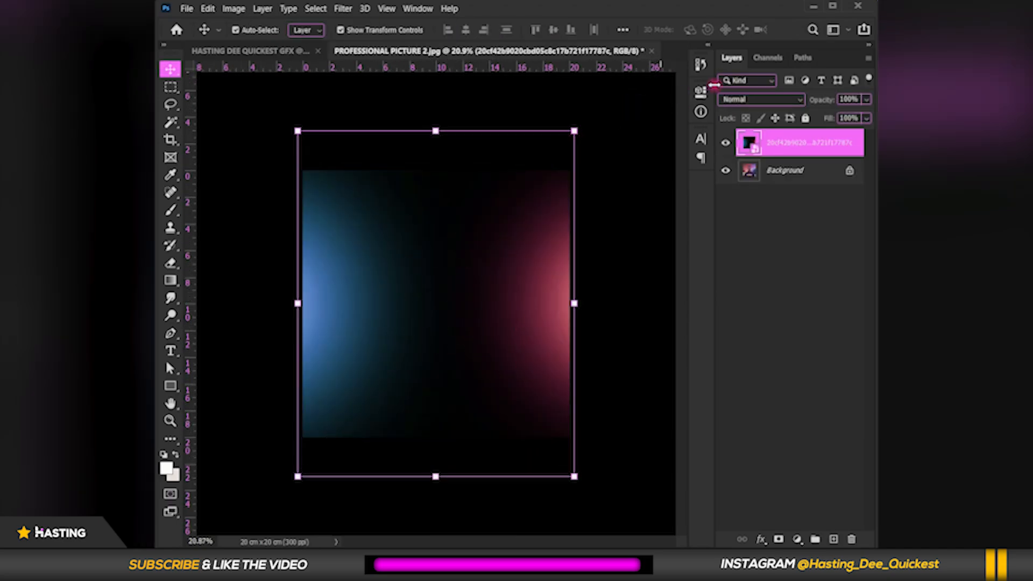
- Set the blue-and-red light overlay's blend mode to Screen and shift it slightly up and to the right
click(758, 100)
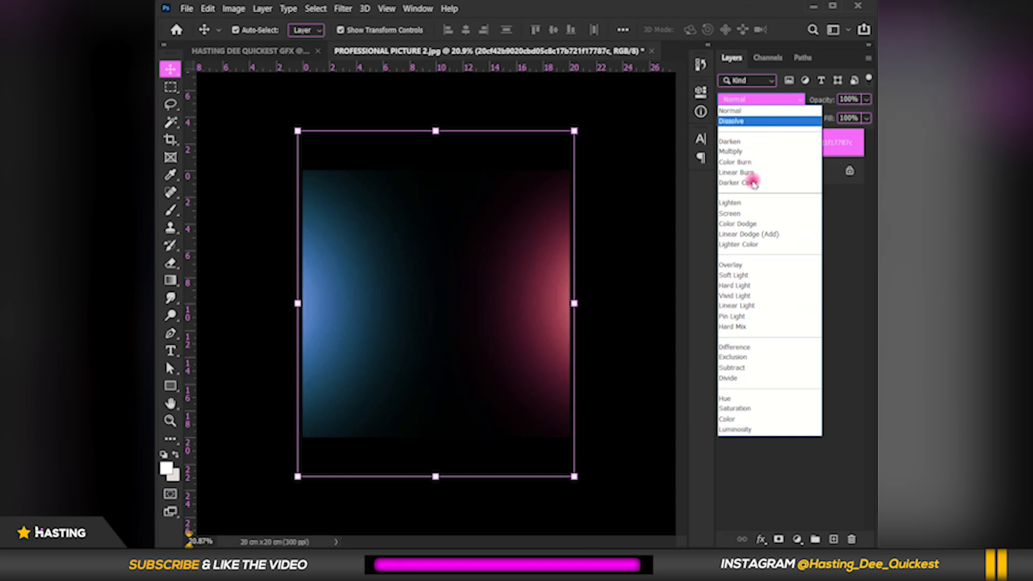
click(749, 214)
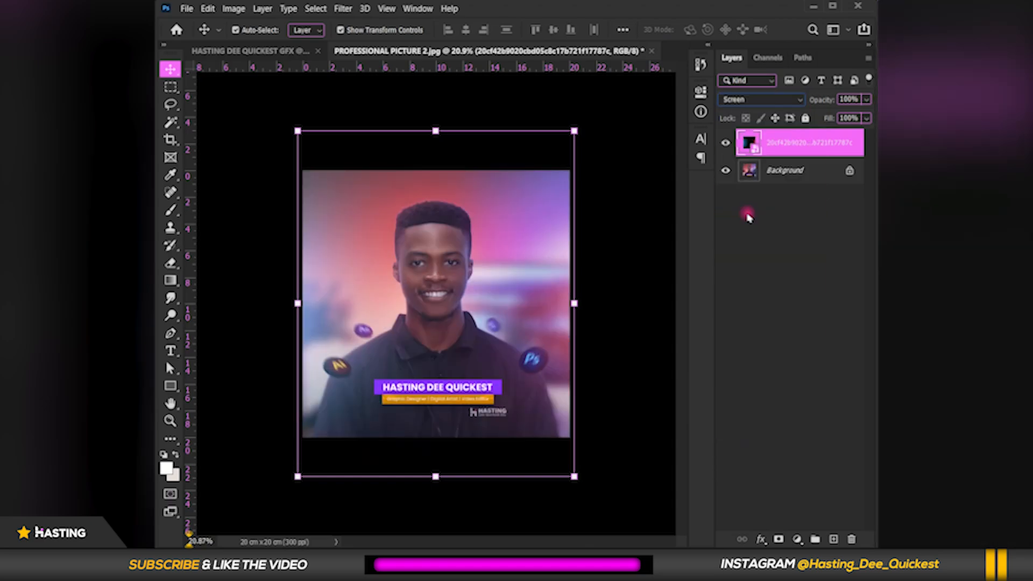
mouse_move(541, 323)
mouse_down()
mouse_move(516, 264)
mouse_move(550, 310)
mouse_up()
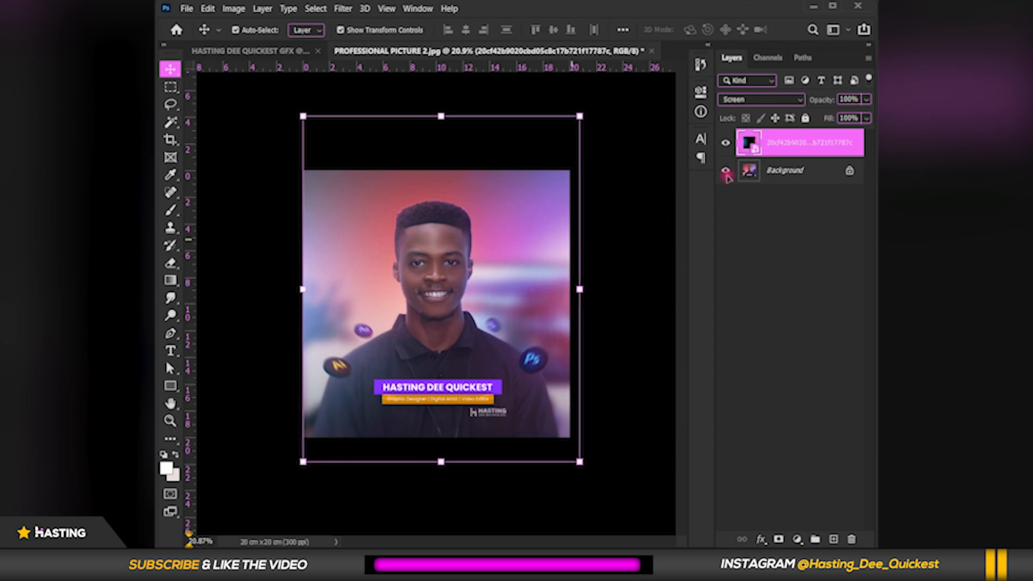
- Toggle the blue-and-red overlay's visibility to compare the portrait with and without it, leaving the overlay hidden
click(719, 146)
click(719, 146)
click(718, 146)
click(719, 146)
click(718, 146)
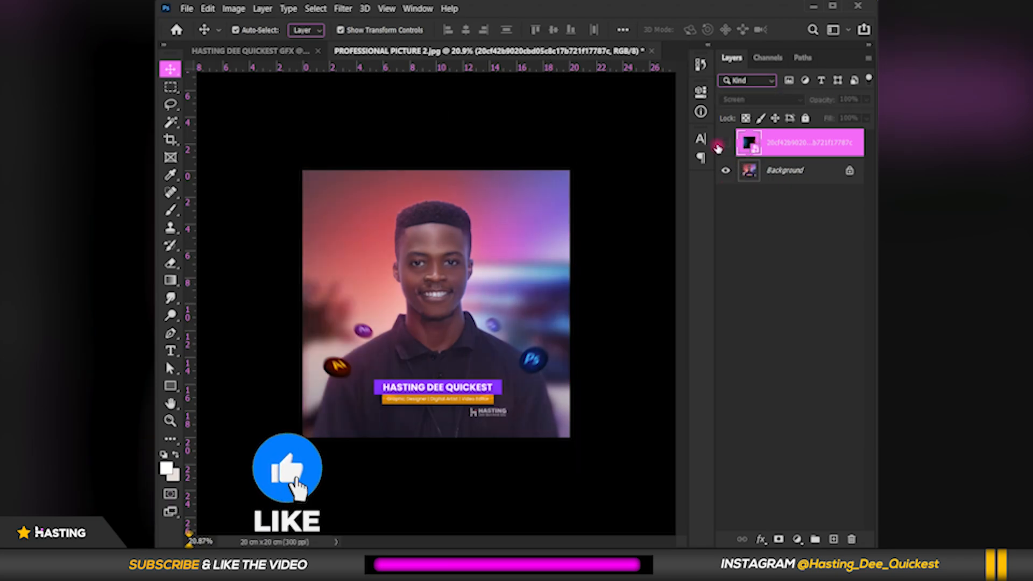
click(719, 146)
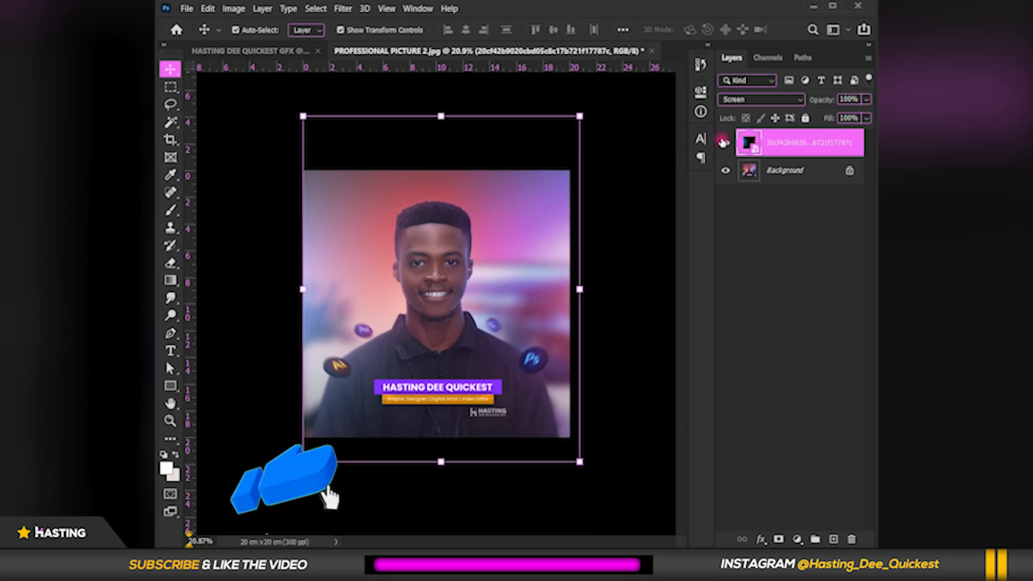
click(723, 143)
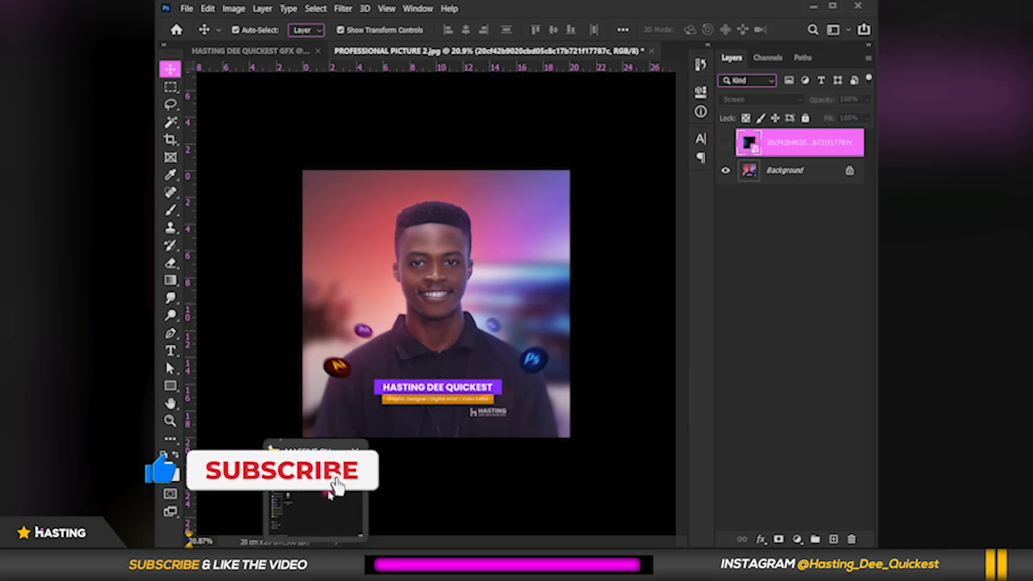
- Place IMG_20201019_223620_056 from the MASSIVE OVERLAYS folder into the portrait document and scale it to about 125% to cover the canvas
click(329, 494)
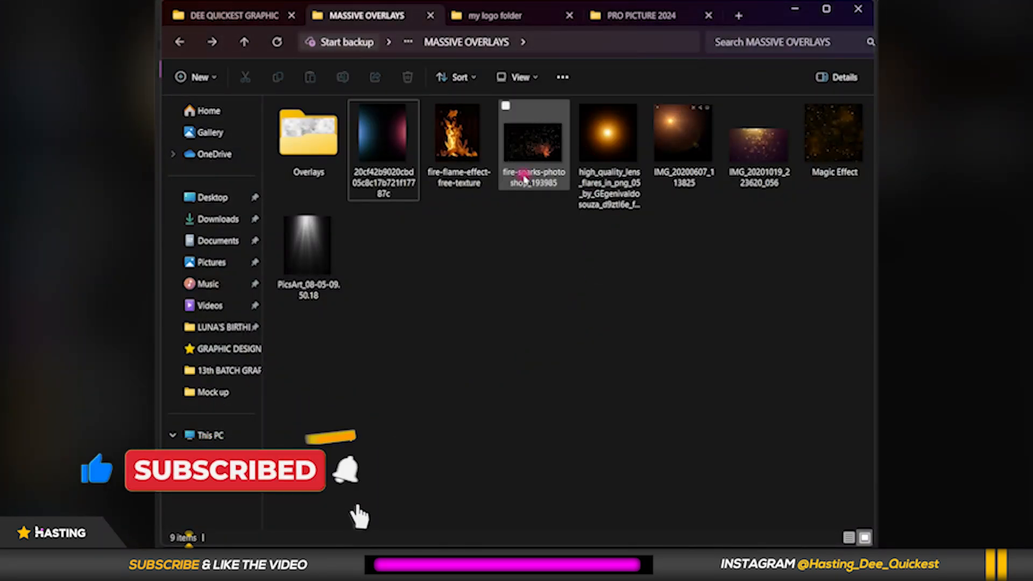
click(762, 146)
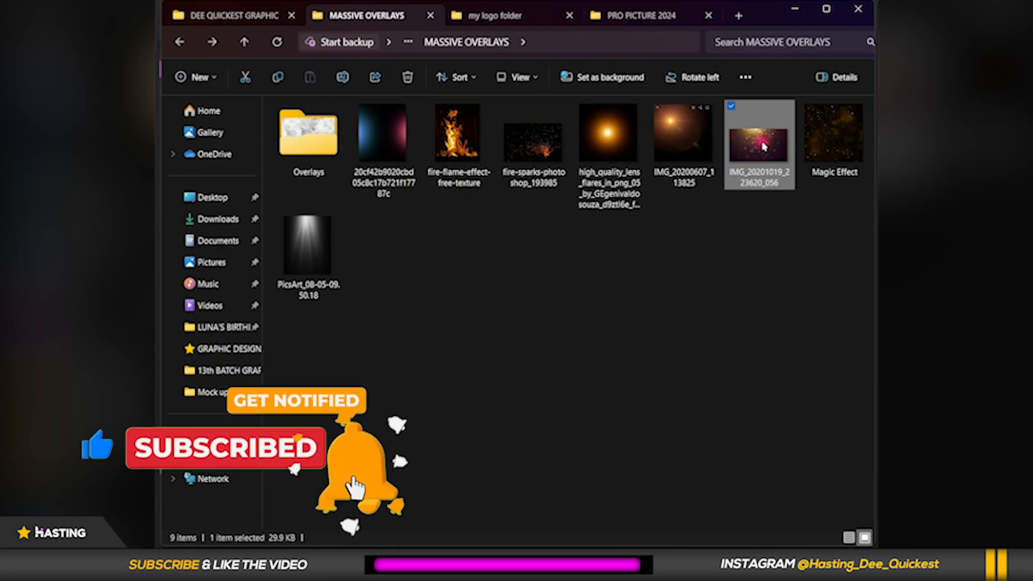
drag(762, 145, 487, 551)
drag(467, 314, 466, 309)
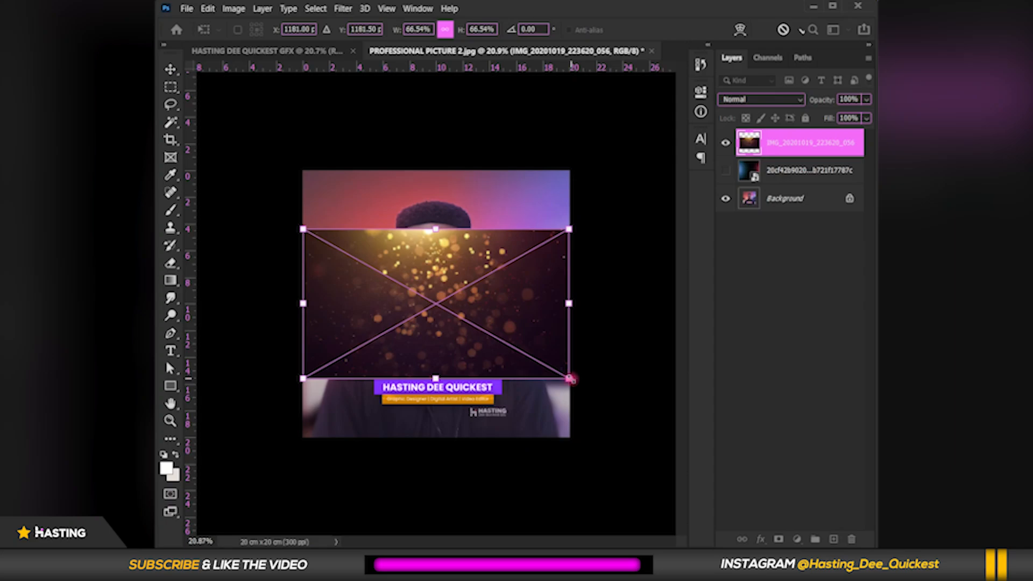
drag(571, 380, 673, 479)
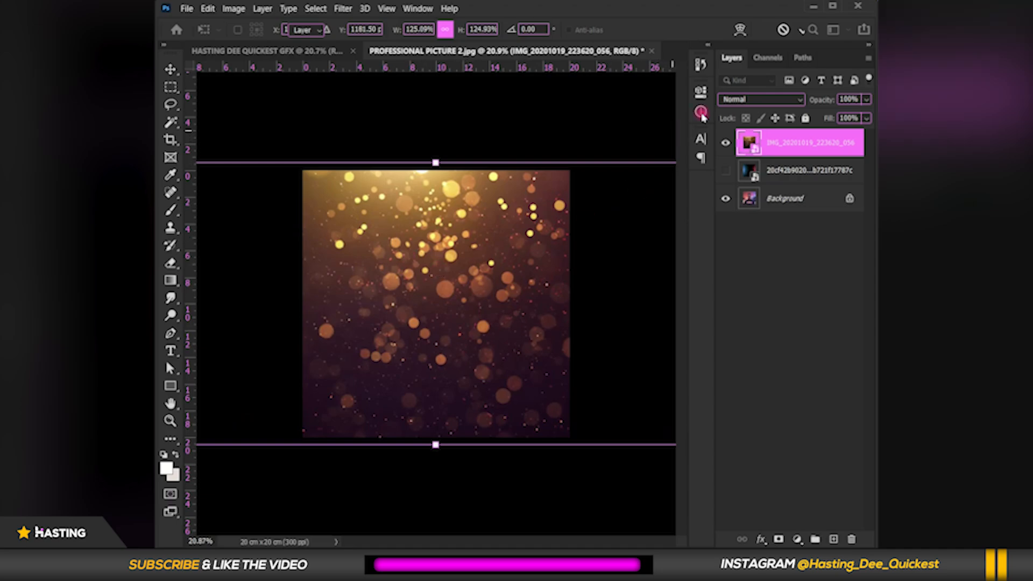
key(Return)
- Set the golden bokeh overlay's blend mode to Screen and move it upward over the portrait
click(735, 102)
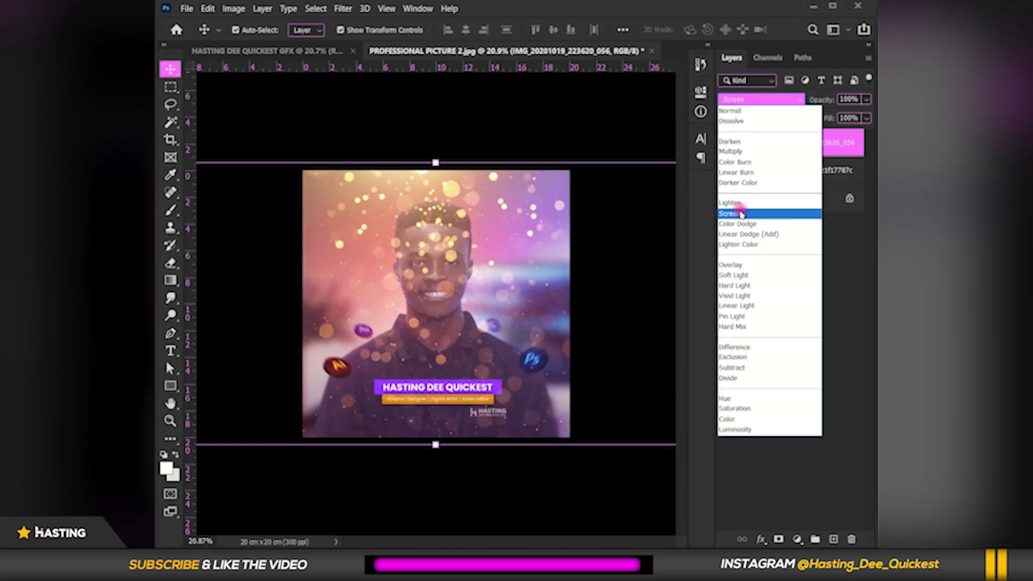
click(741, 214)
drag(517, 268, 483, 206)
scroll(463, 295, up, 1)
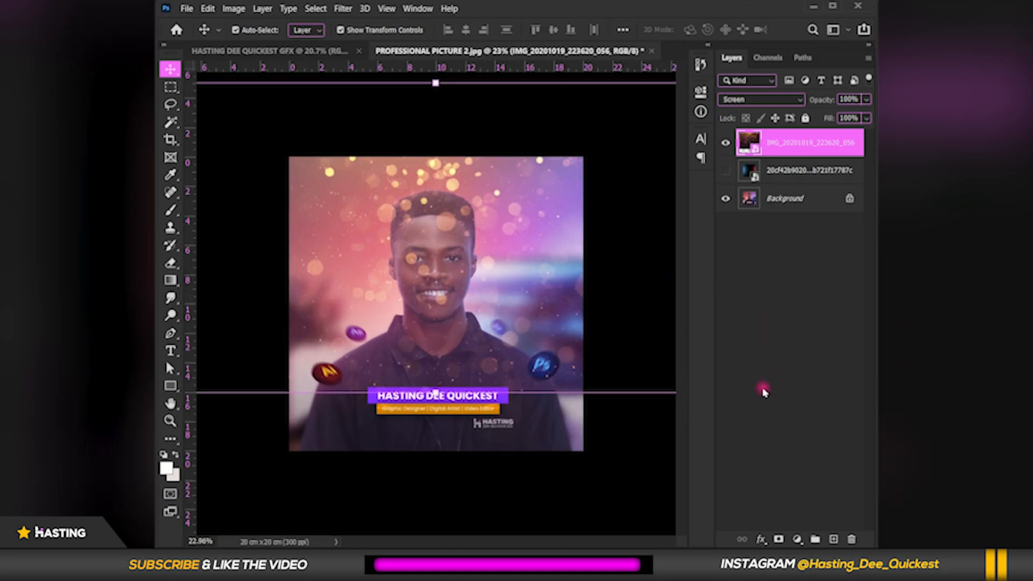
- Add a layer mask to the bokeh overlay and fade its lower edge with a large soft black brush at 100% opacity
click(777, 539)
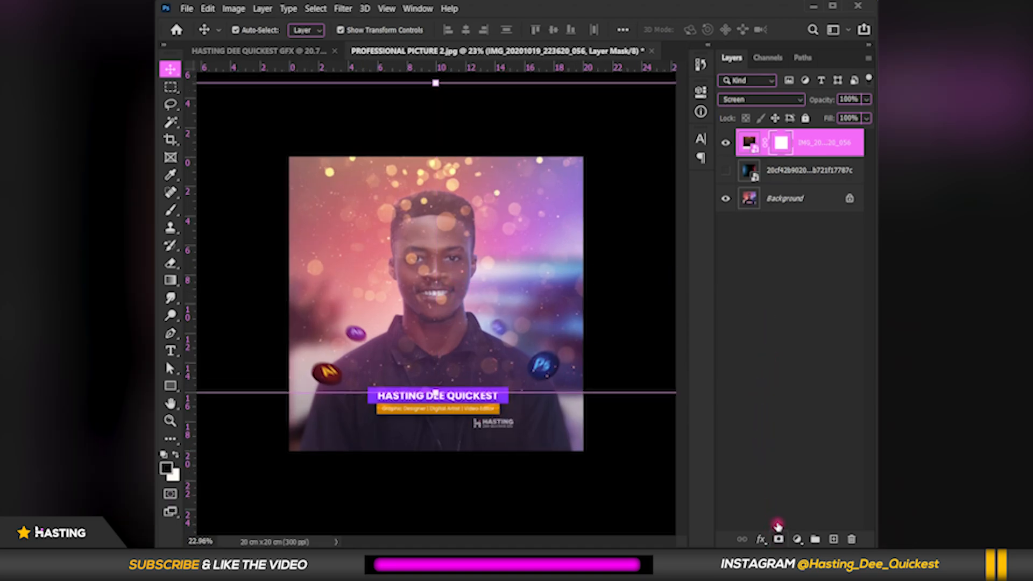
right_click(170, 210)
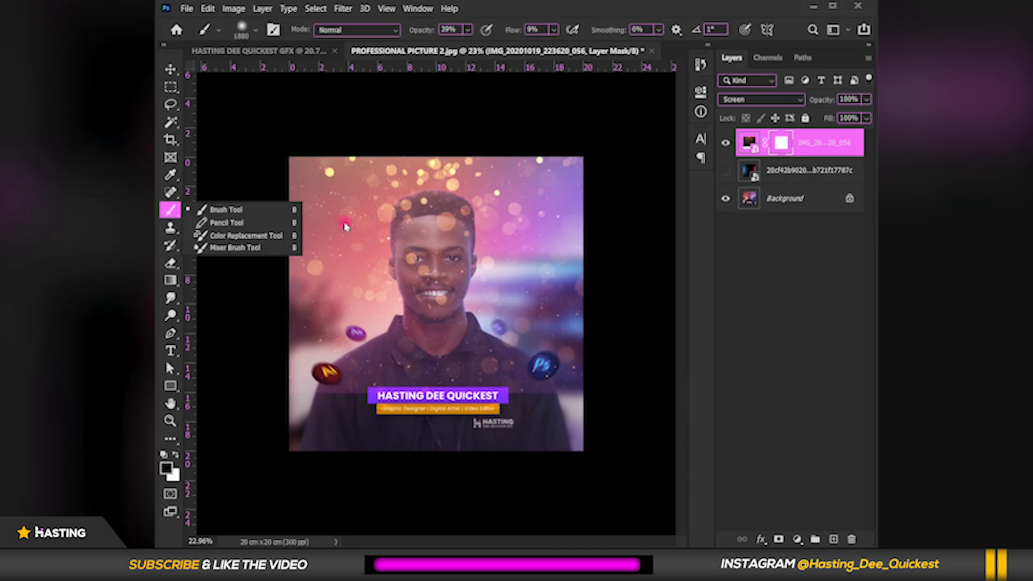
click(226, 204)
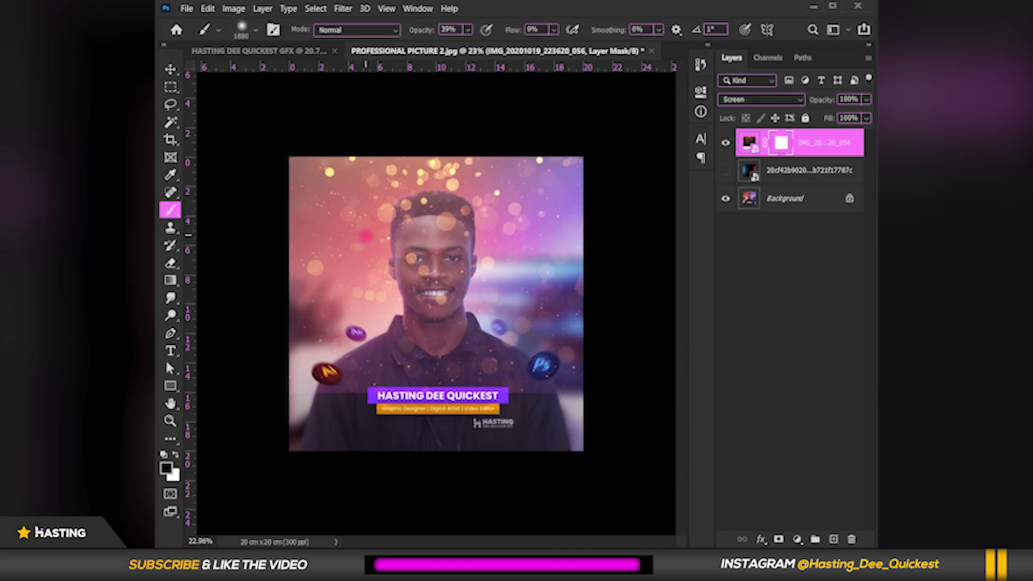
scroll(375, 255, down, 1)
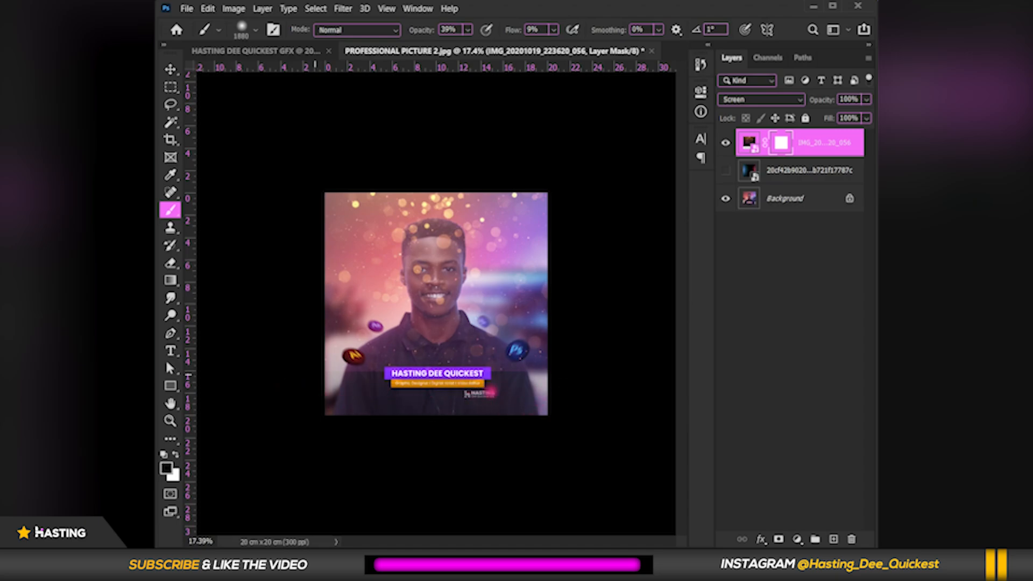
key(0)
scroll(355, 396, up, 1)
key(ctrl+0)
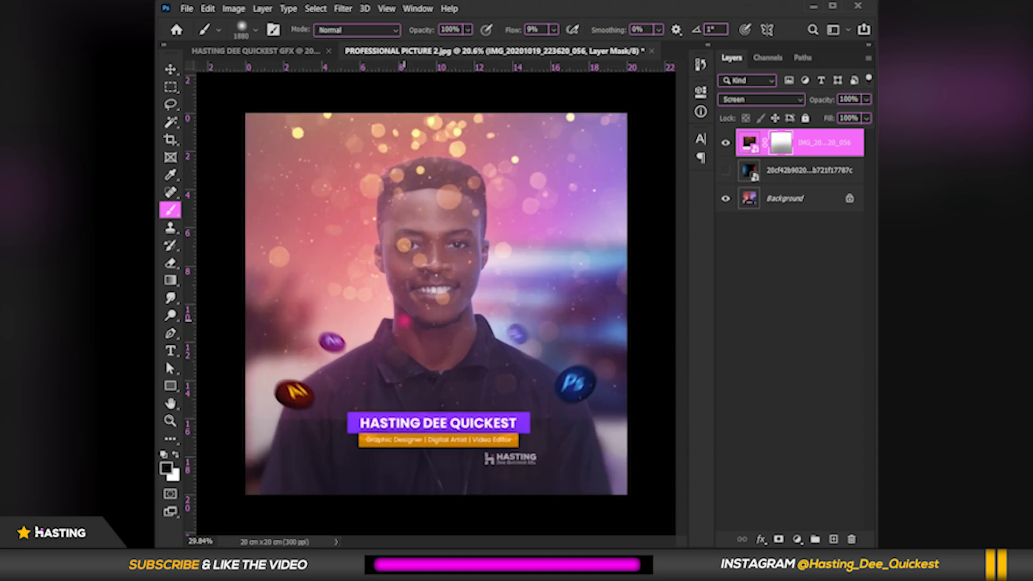
- Move the masked bokeh overlay further up with the Move tool, then hide its layer
click(170, 69)
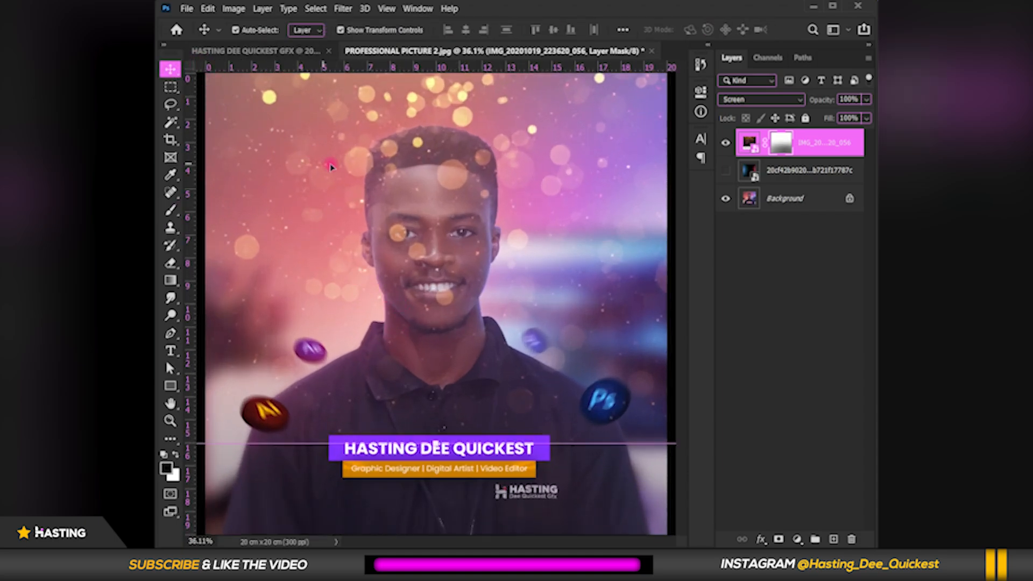
scroll(431, 205, down, 3)
drag(430, 204, 430, 185)
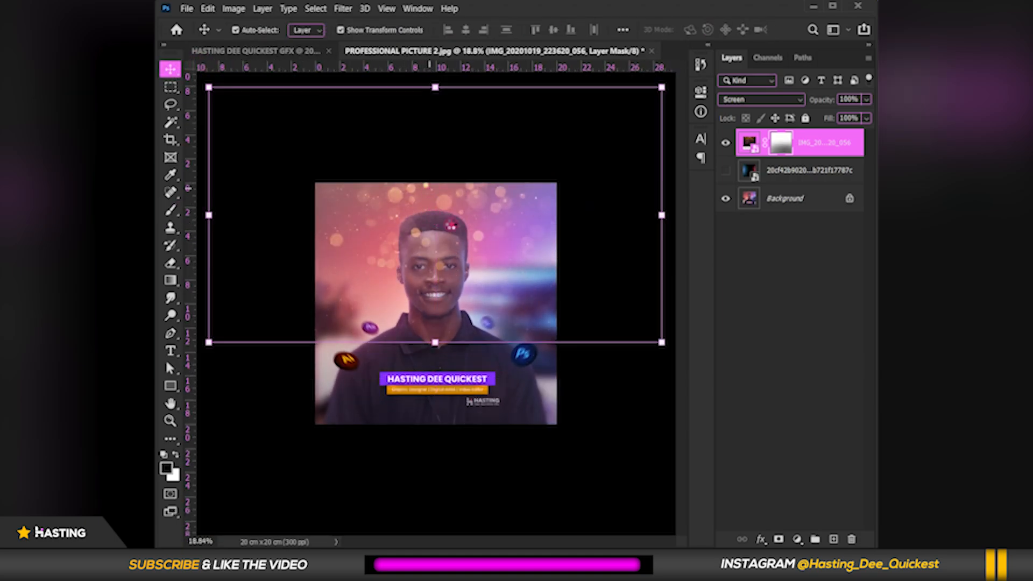
click(719, 142)
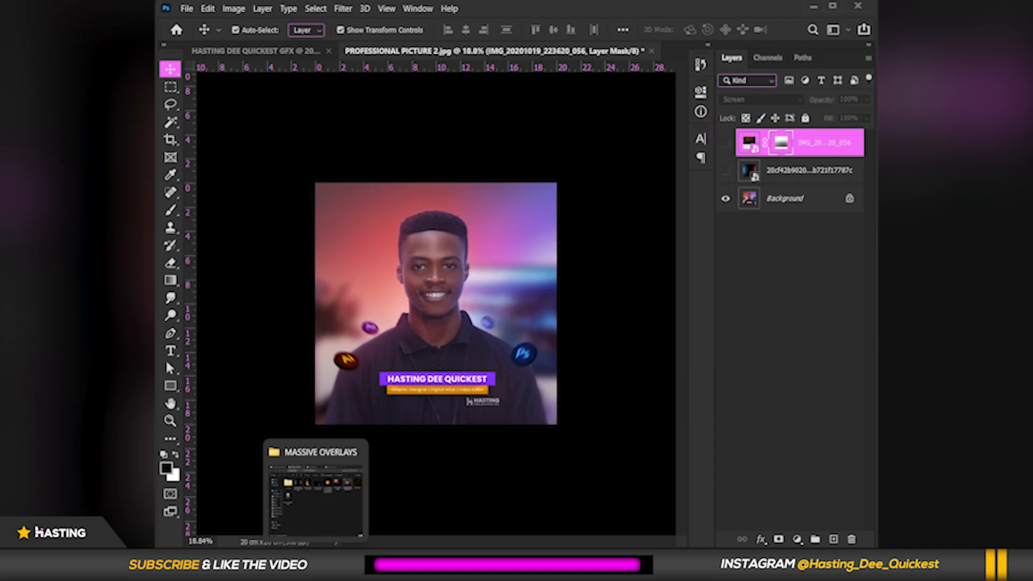
- Place the Magic Effect image from the MASSIVE OVERLAYS folder over the portrait at its fitted size
click(321, 518)
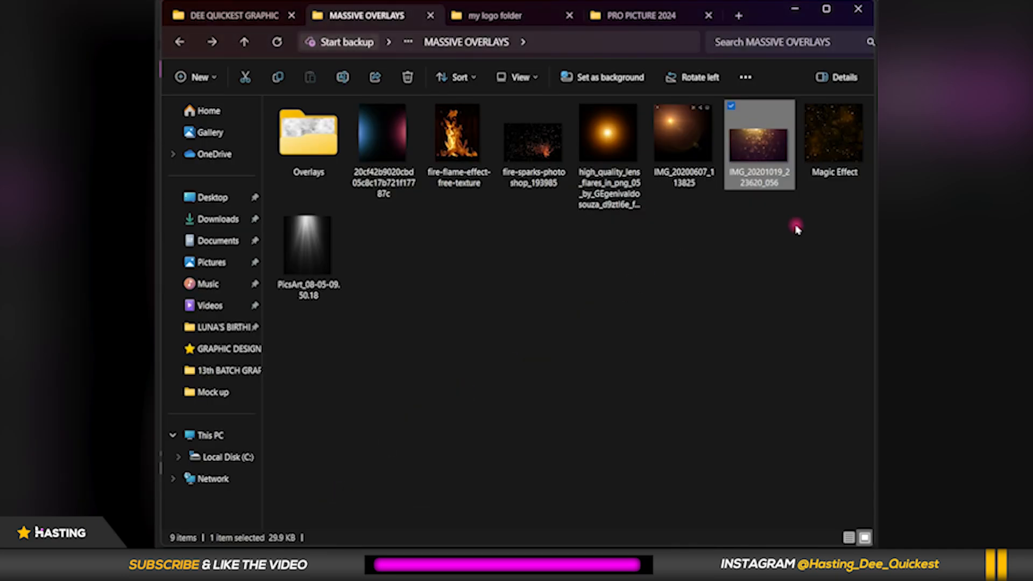
click(822, 141)
drag(831, 138, 482, 321)
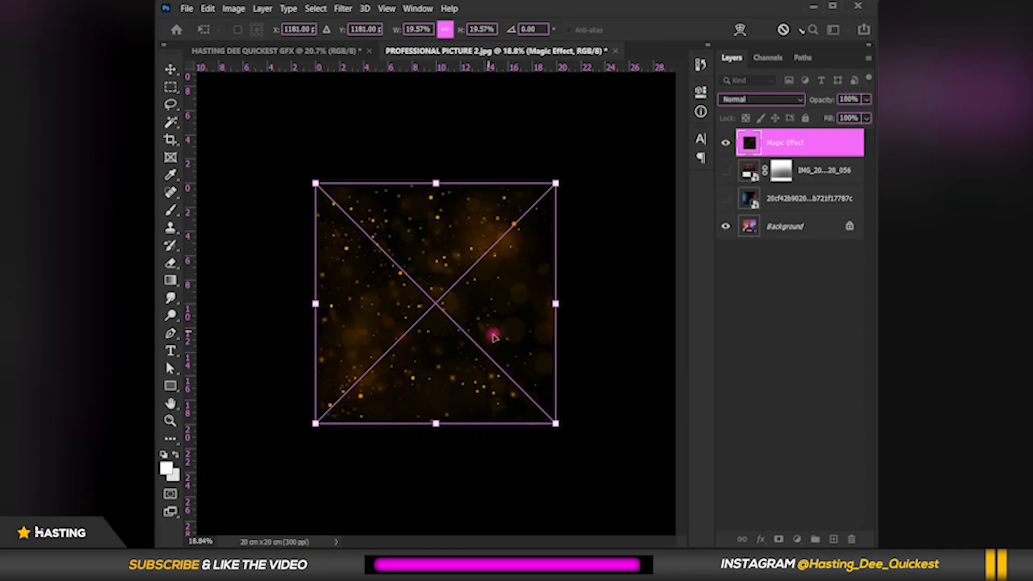
key(Return)
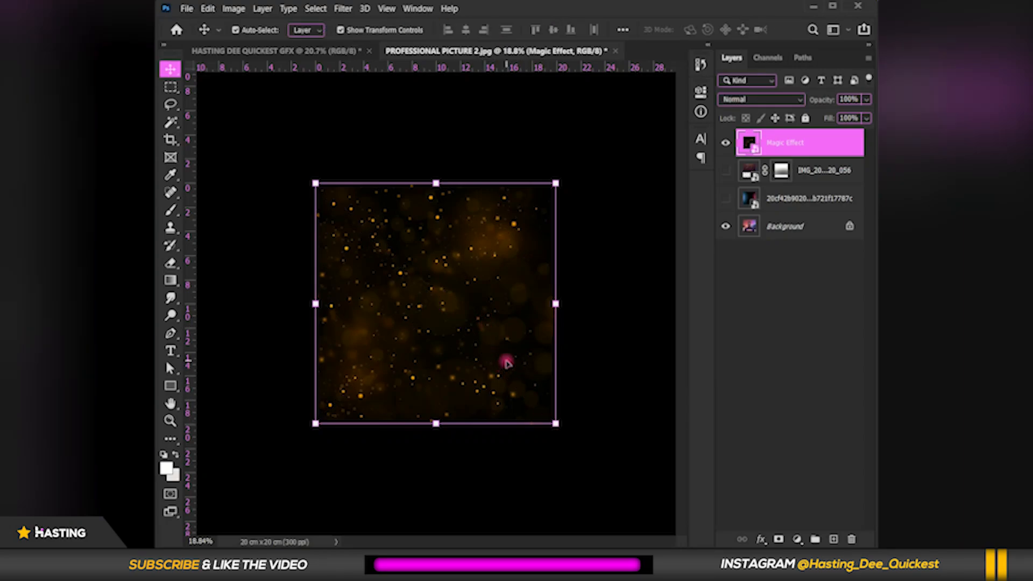
- Set the Magic Effect layer's blend mode to Screen, deselect it and inspect the particles over the portrait
scroll(483, 320, up, 1)
scroll(483, 320, up, 1)
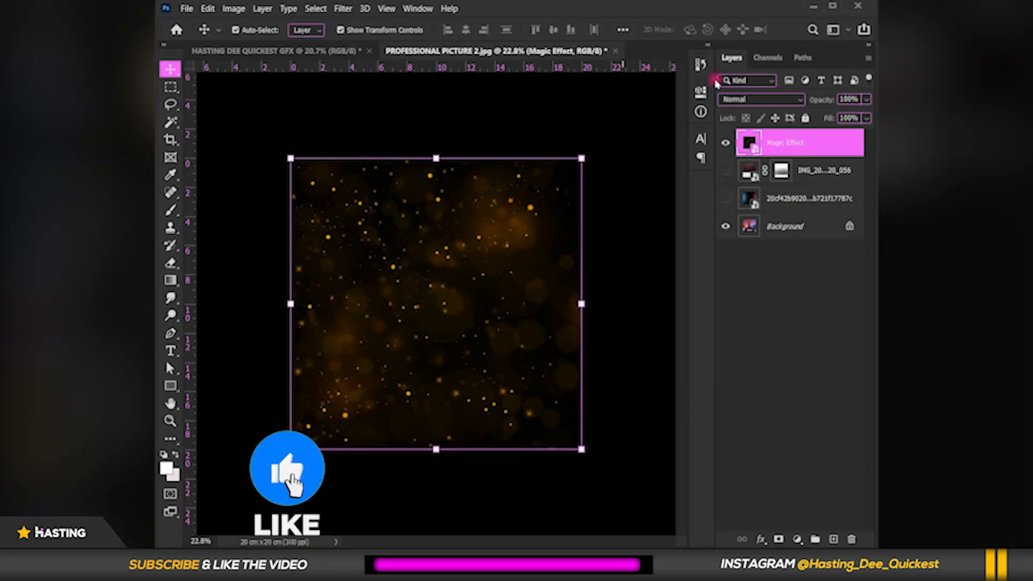
click(762, 99)
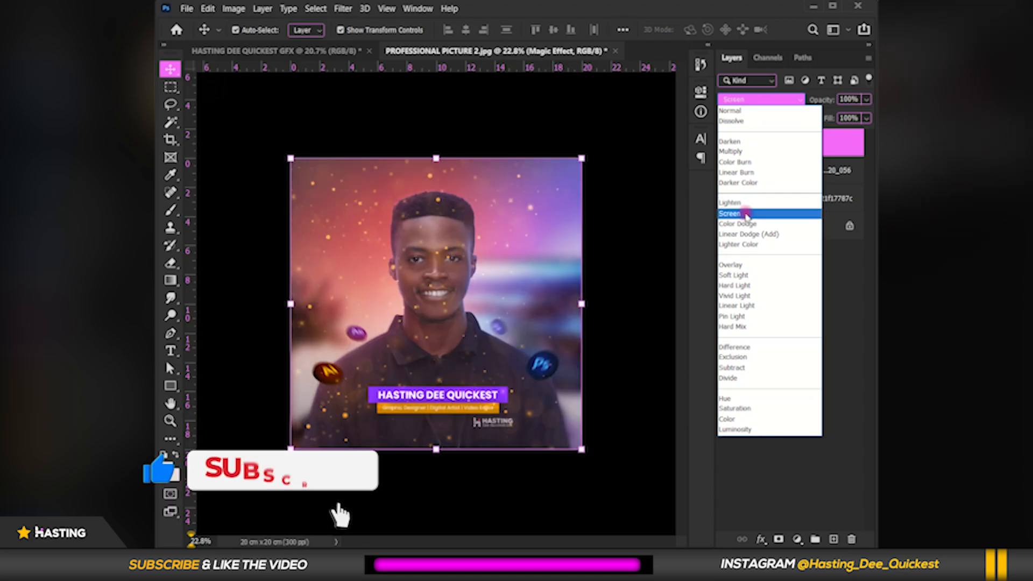
click(732, 213)
click(621, 287)
scroll(479, 284, up, 7)
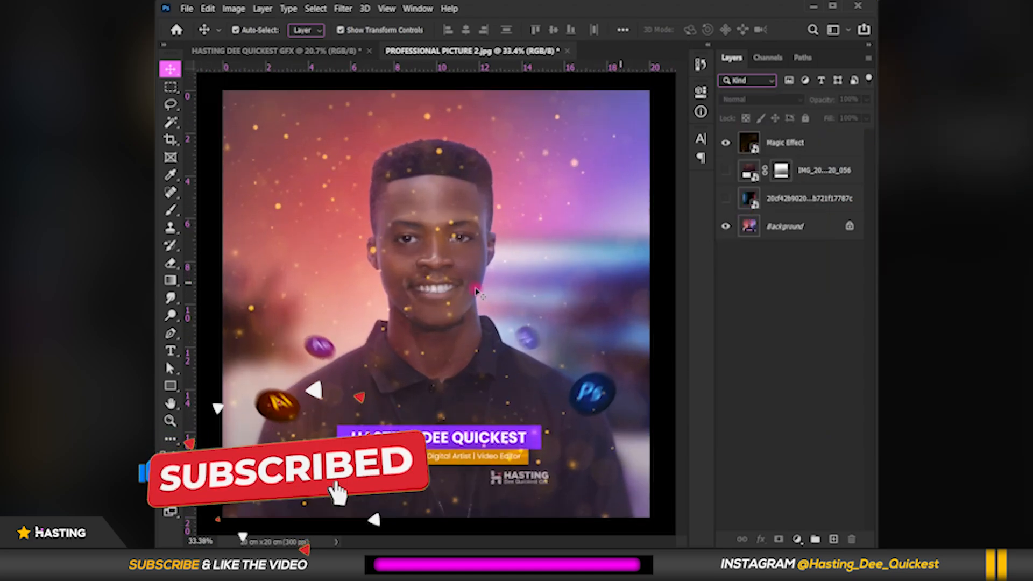
scroll(457, 207, down, 3)
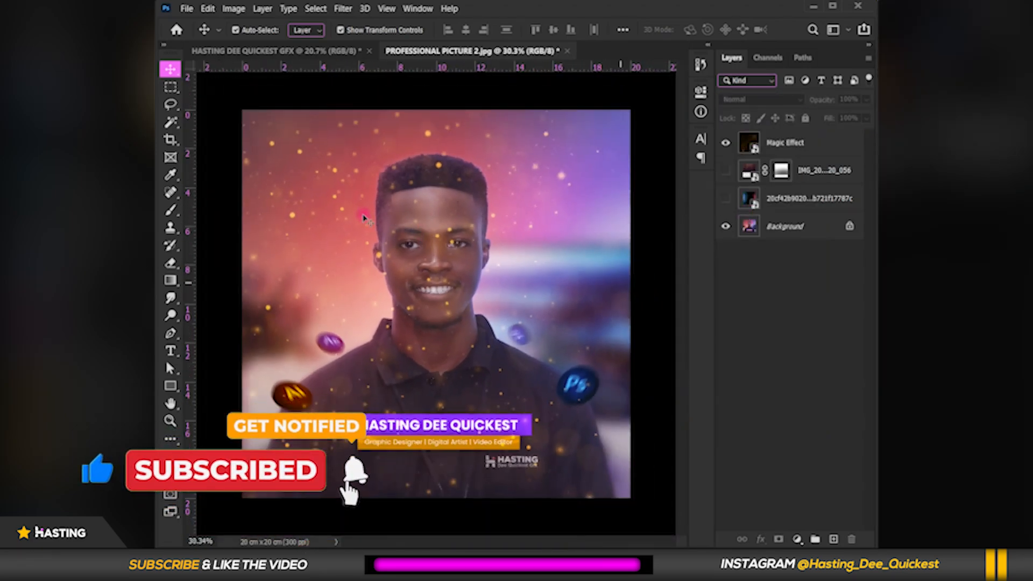
- Add a Hue/Saturation adjustment clipped to the Magic Effect layer and set its Hue to -70
click(817, 144)
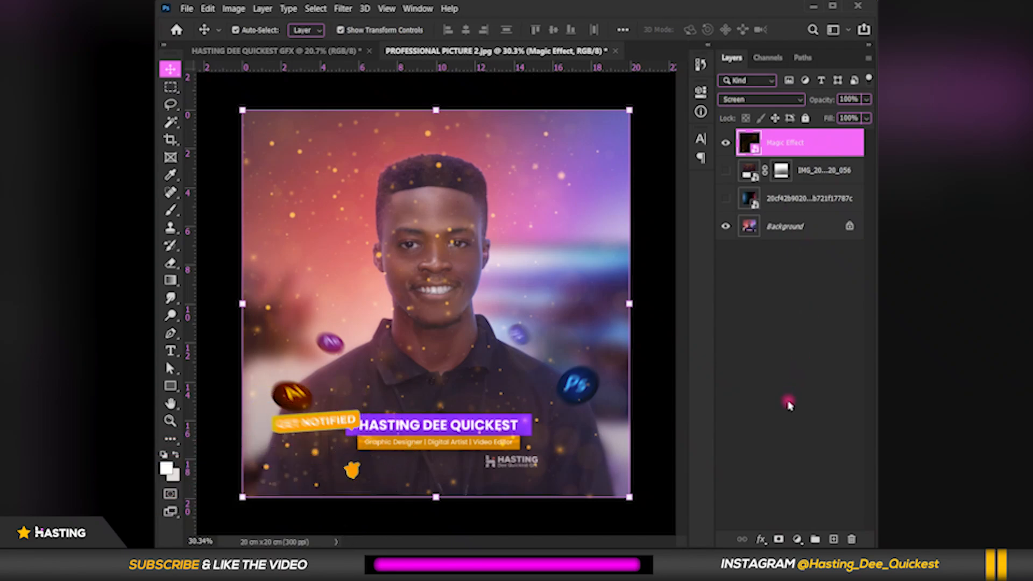
click(797, 540)
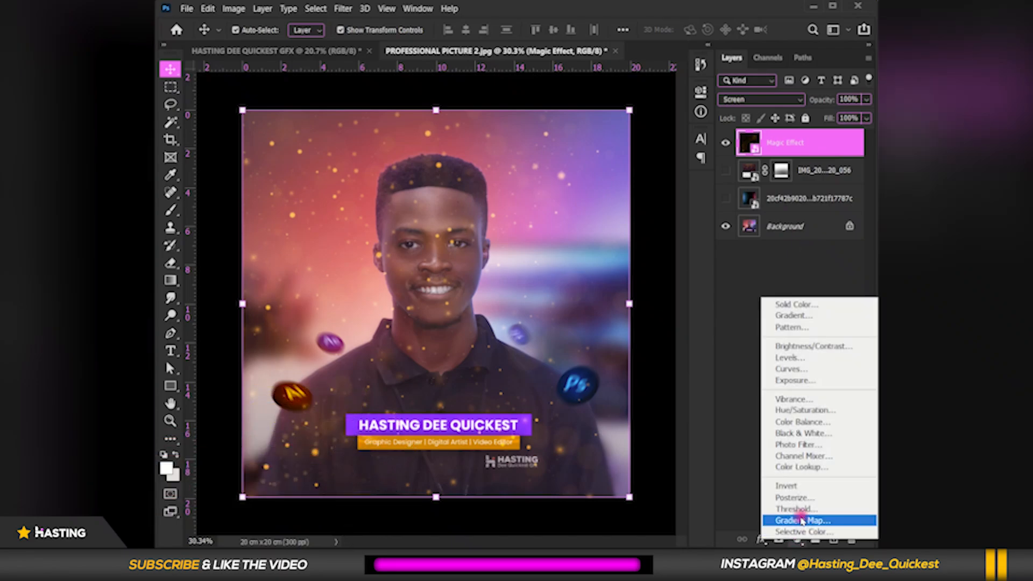
click(821, 410)
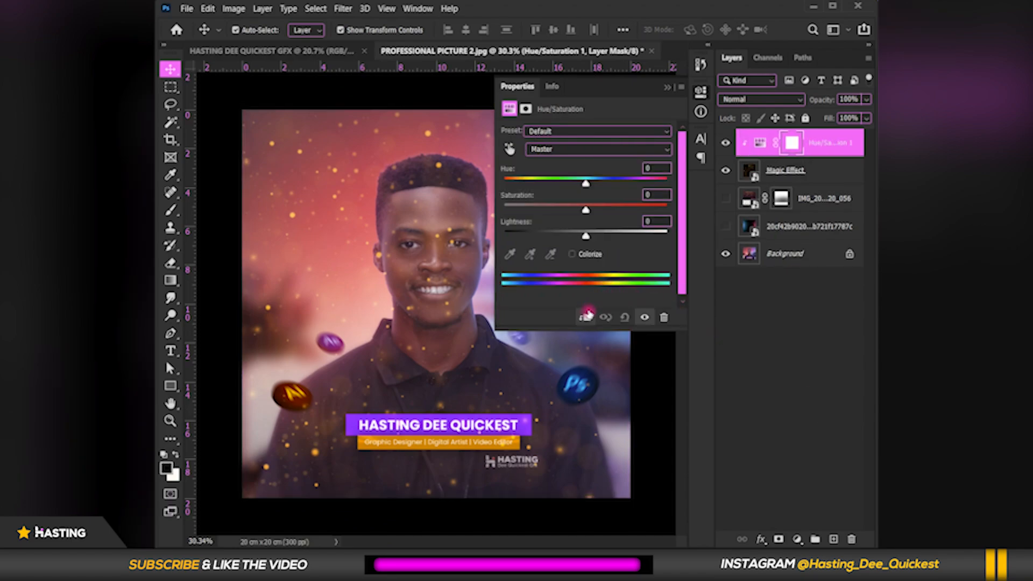
mouse_move(584, 181)
mouse_down()
mouse_move(512, 184)
mouse_move(570, 195)
mouse_up()
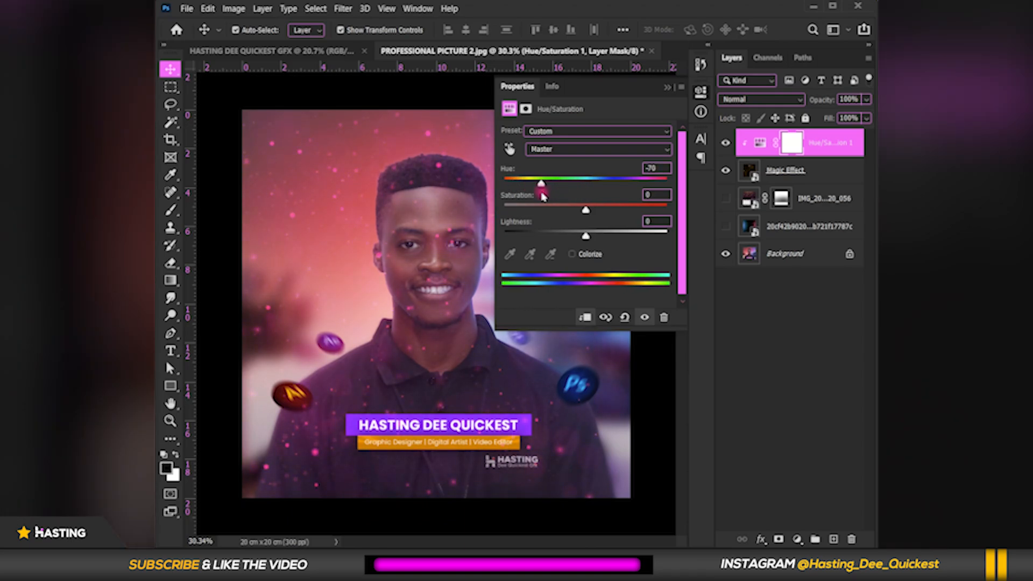
click(668, 88)
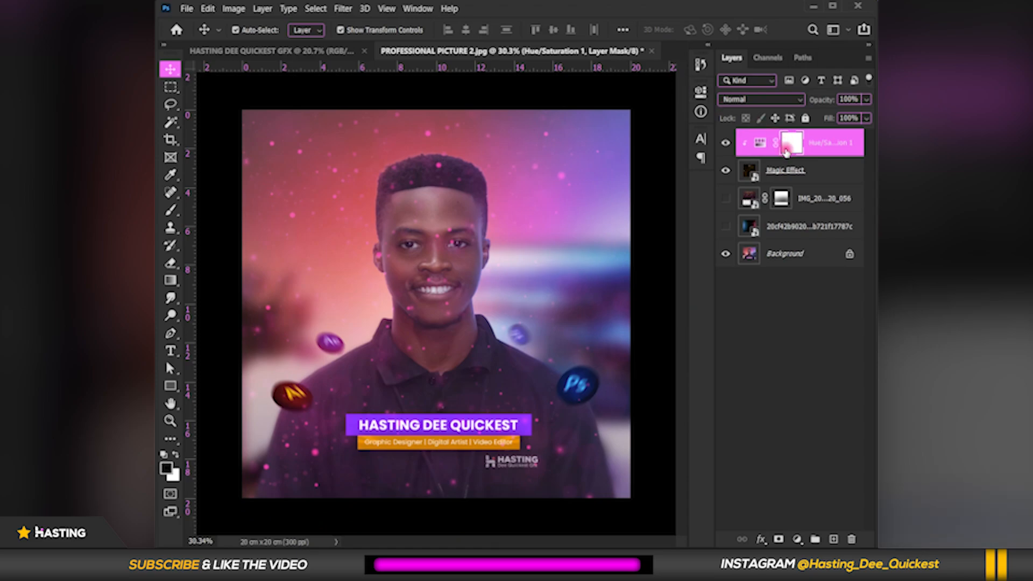
- Add a layer mask to the Magic Effect layer and paint black with the soft Brush over the face to clear its particles
click(793, 172)
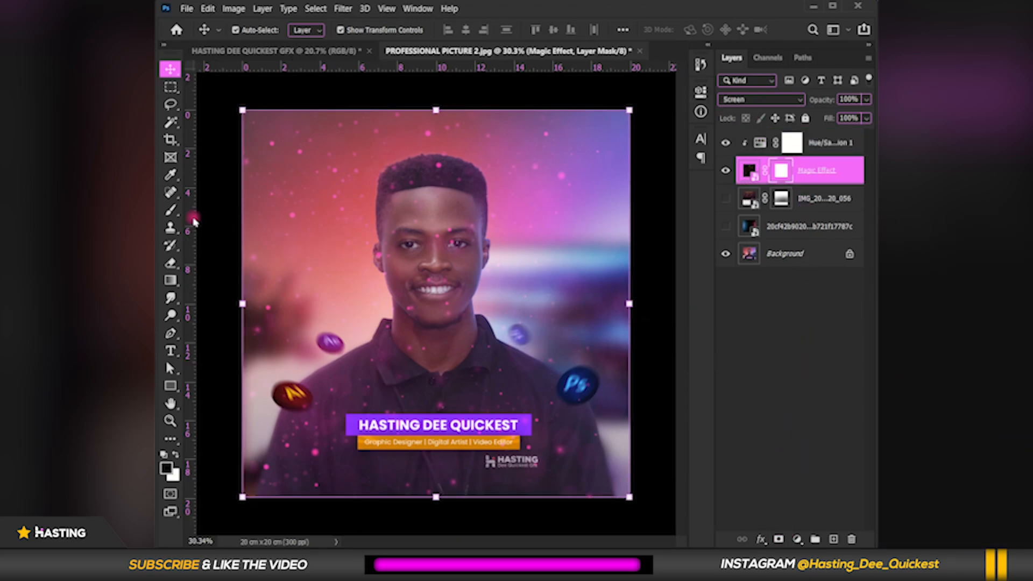
click(172, 211)
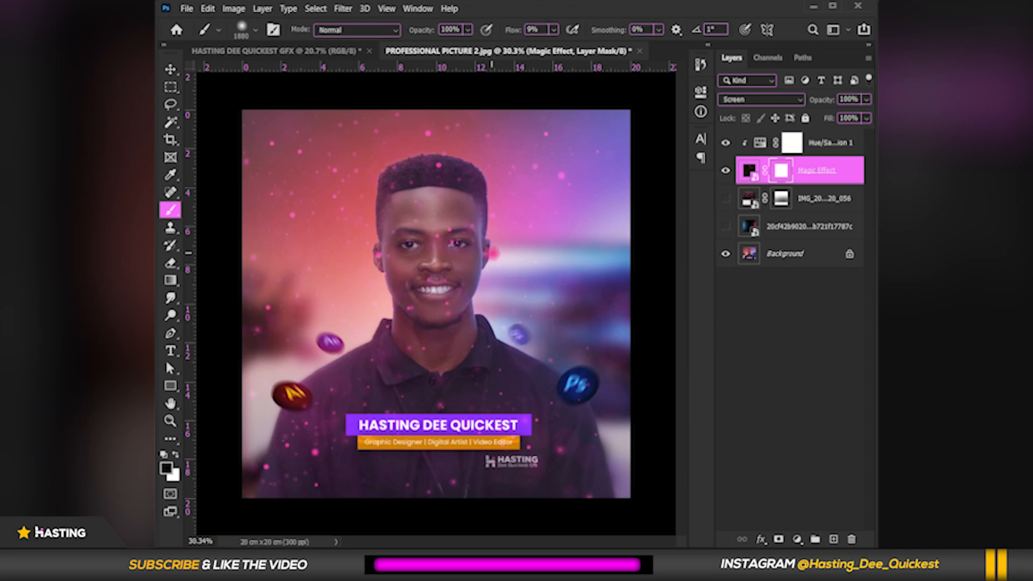
drag(493, 253, 446, 267)
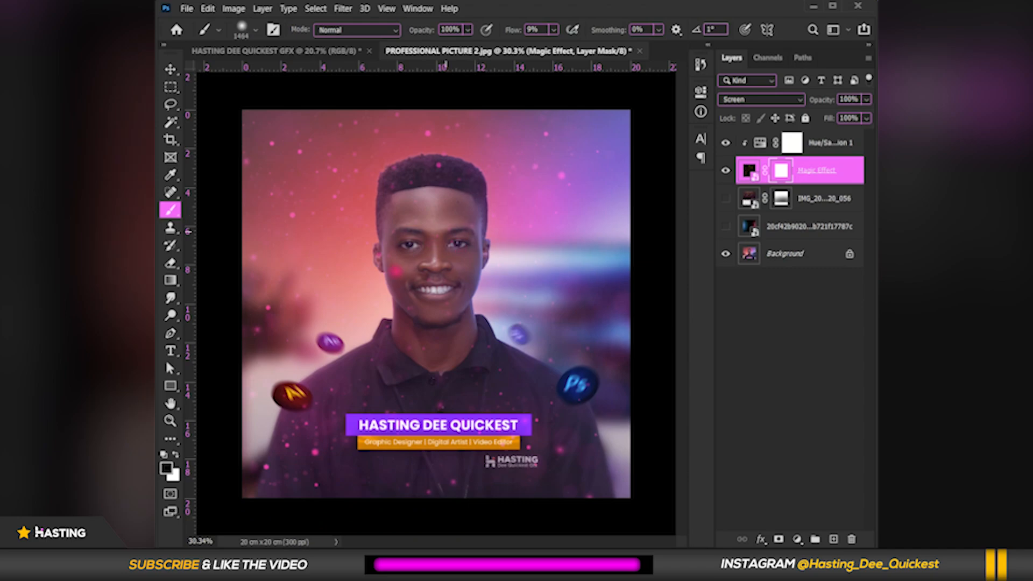
scroll(504, 253, down, 2)
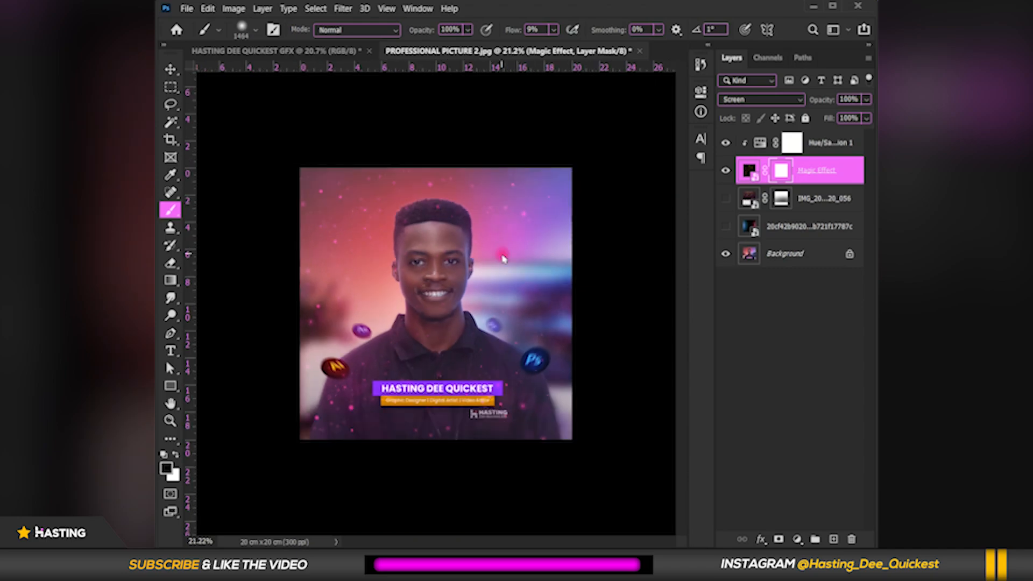
click(171, 71)
click(236, 113)
scroll(438, 297, up, 2)
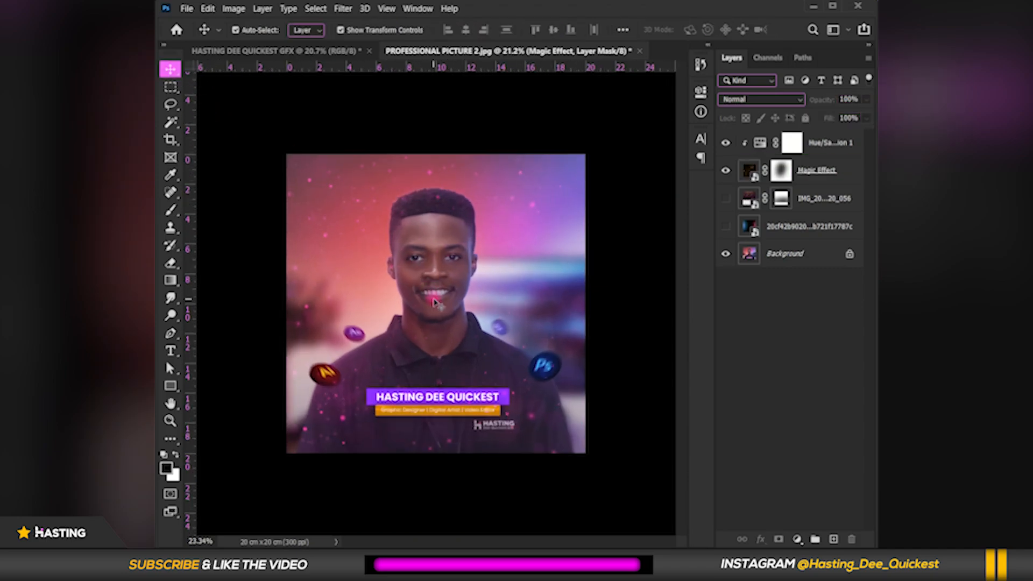
- Place the high_quality_lens_flares image from the MASSIVE OVERLAYS folder into the portrait document
key(alt+Tab)
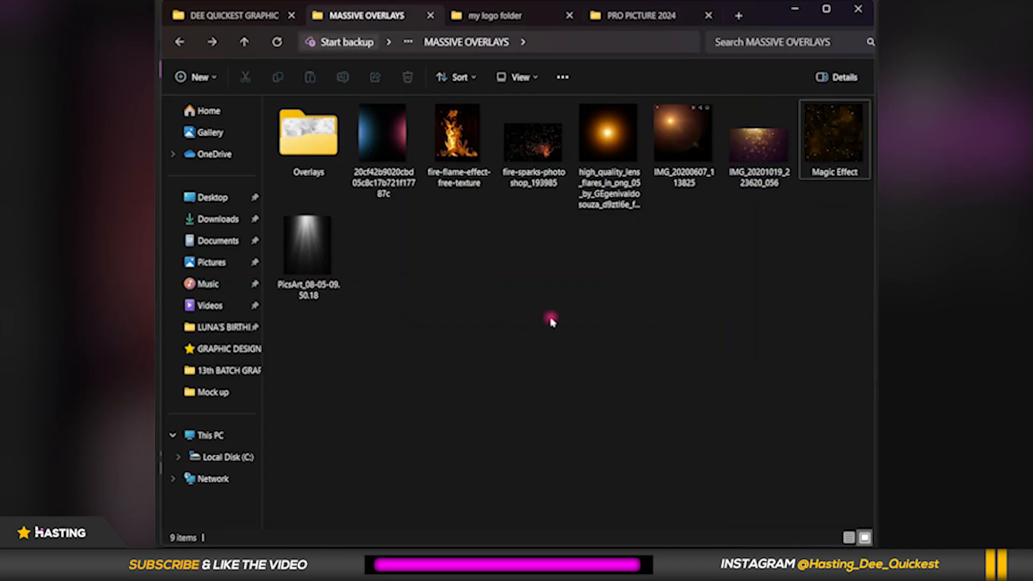
click(620, 131)
drag(606, 142, 492, 451)
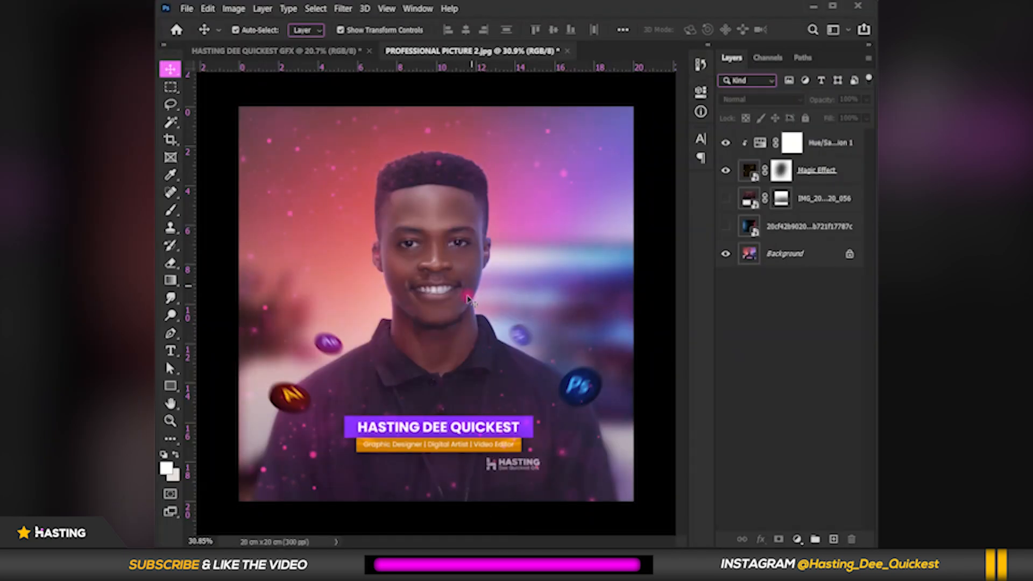
drag(467, 299, 467, 298)
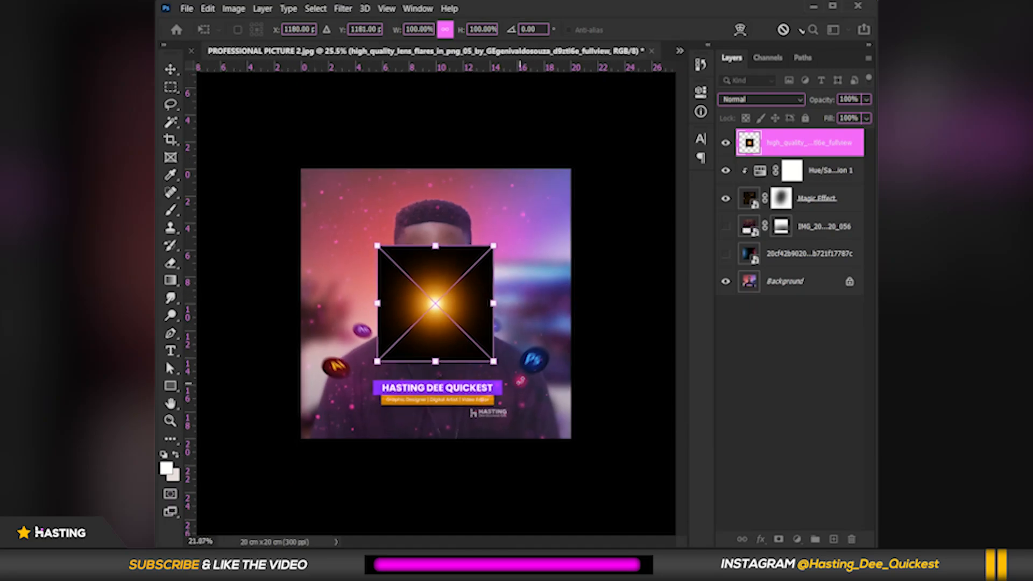
- Enlarge the placed lens flare to about 310% and position its glow near the portrait's upper-left corner
drag(489, 358, 618, 452)
drag(491, 345, 422, 266)
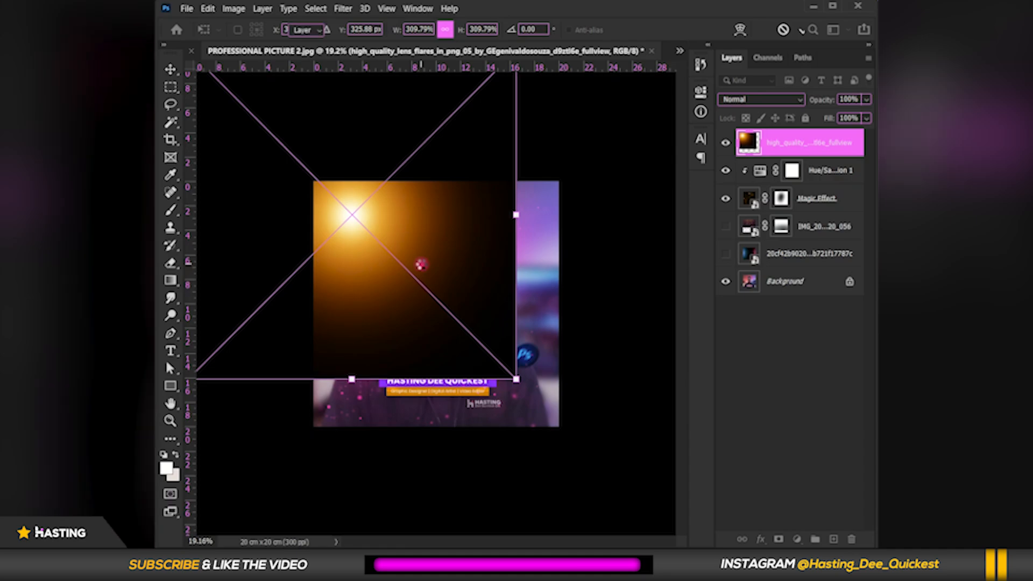
key(Return)
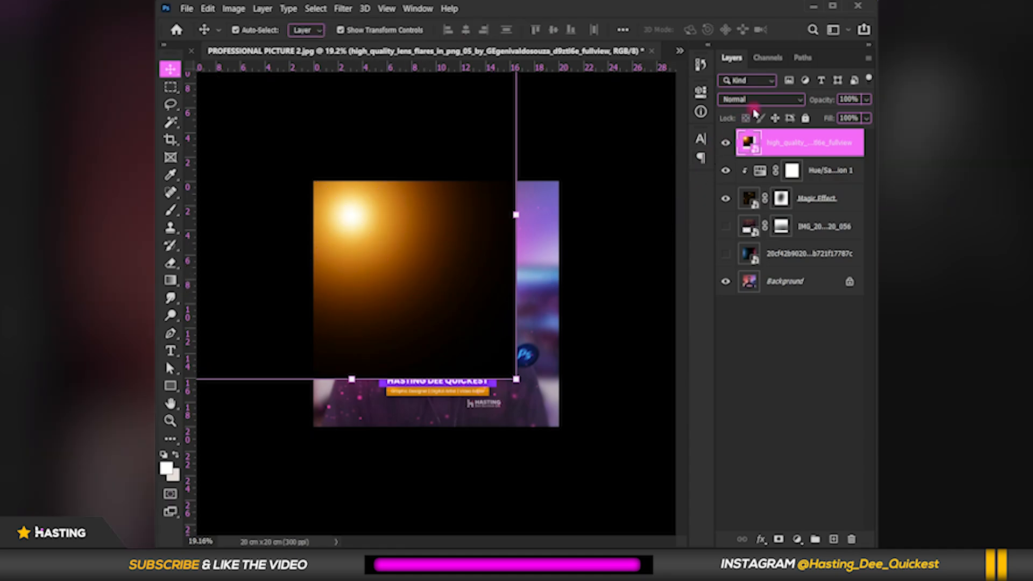
- Set the lens flare layer's blend mode to Screen and move it so its glow is centred on the portrait's upper-left corner
click(760, 99)
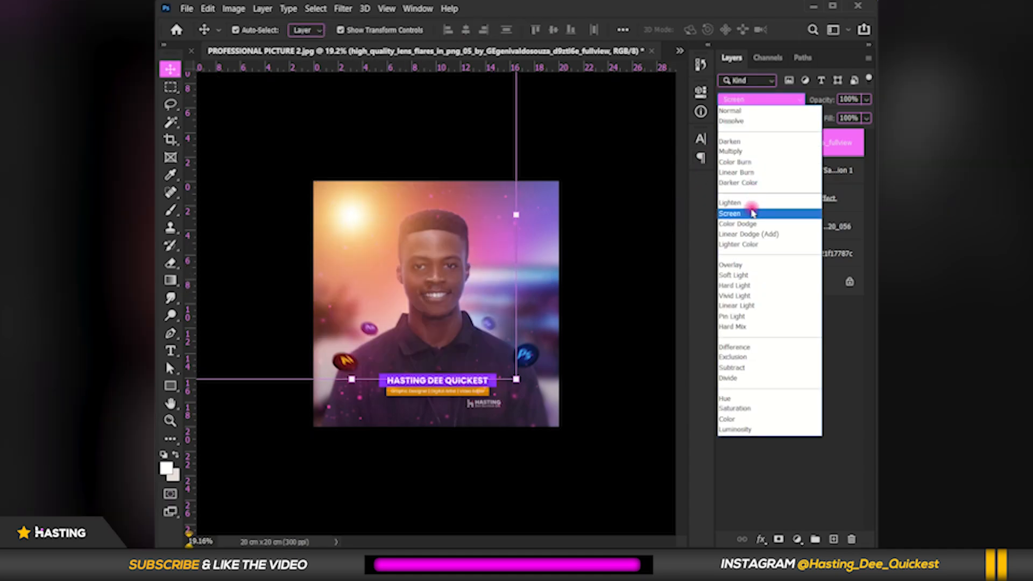
click(752, 213)
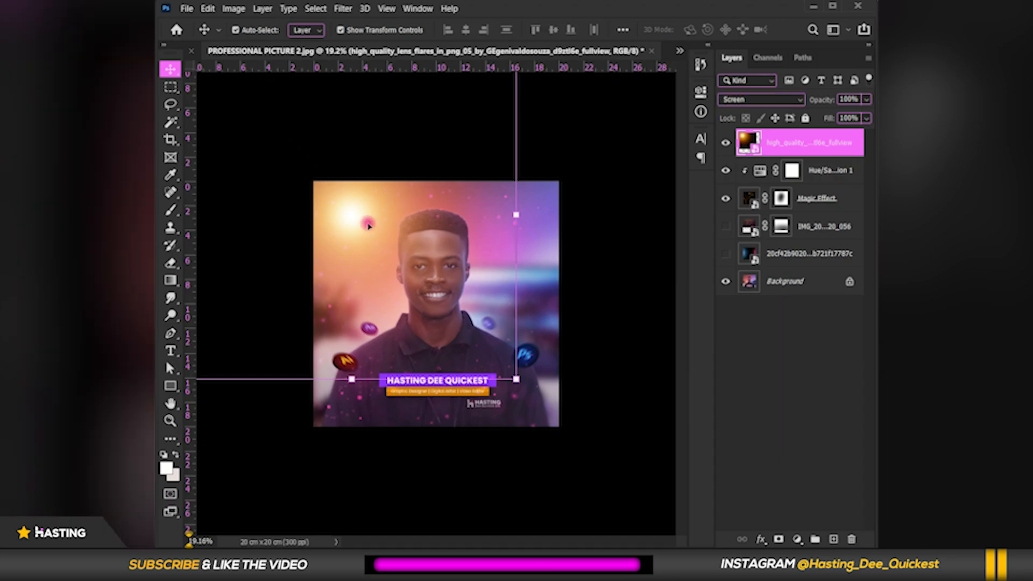
drag(359, 218, 389, 275)
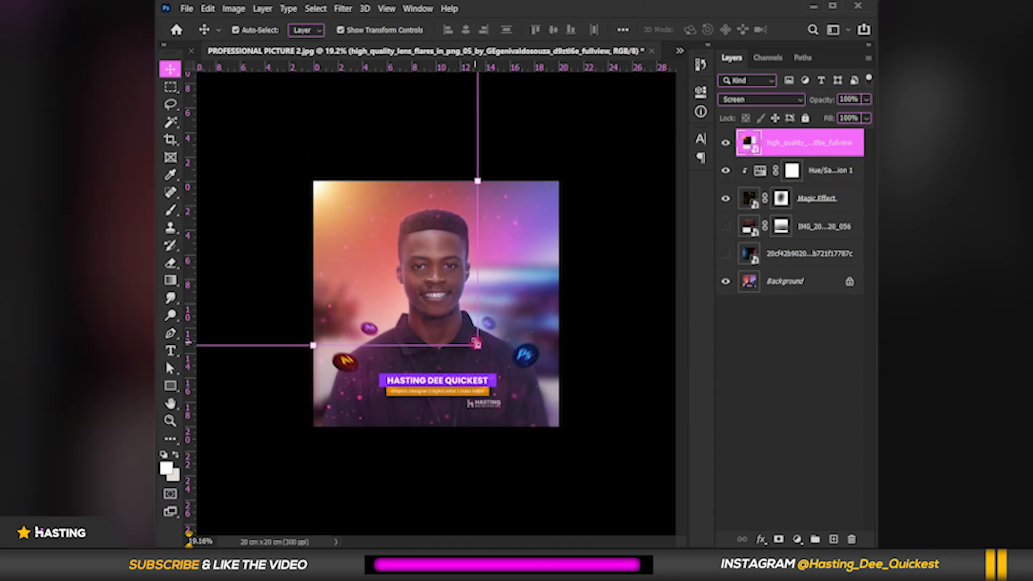
- Enlarge the lens flare around its centre to about 484% so its warm light spreads further across the portrait
drag(478, 345, 583, 432)
key(Return)
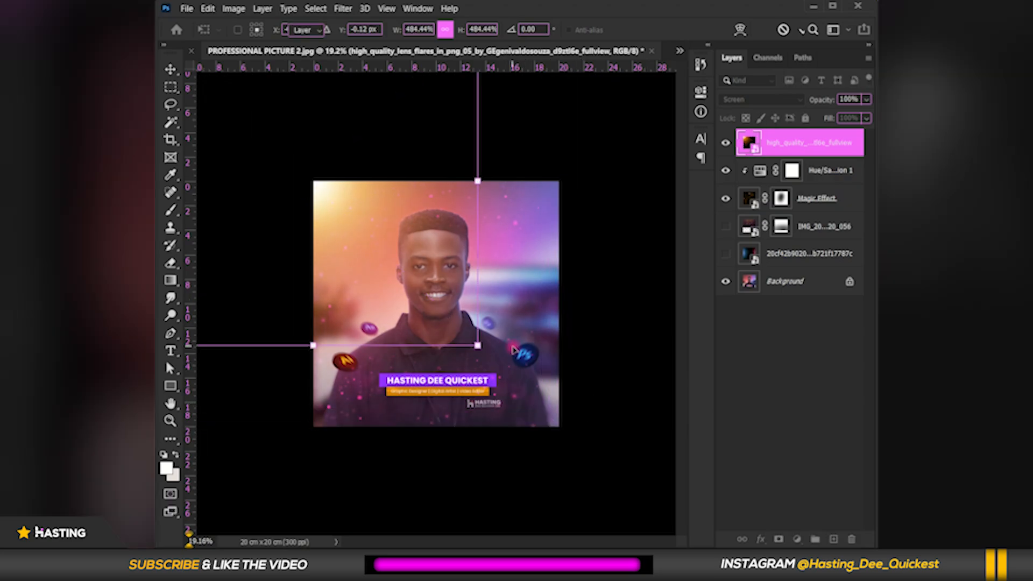
scroll(350, 220, up, 3)
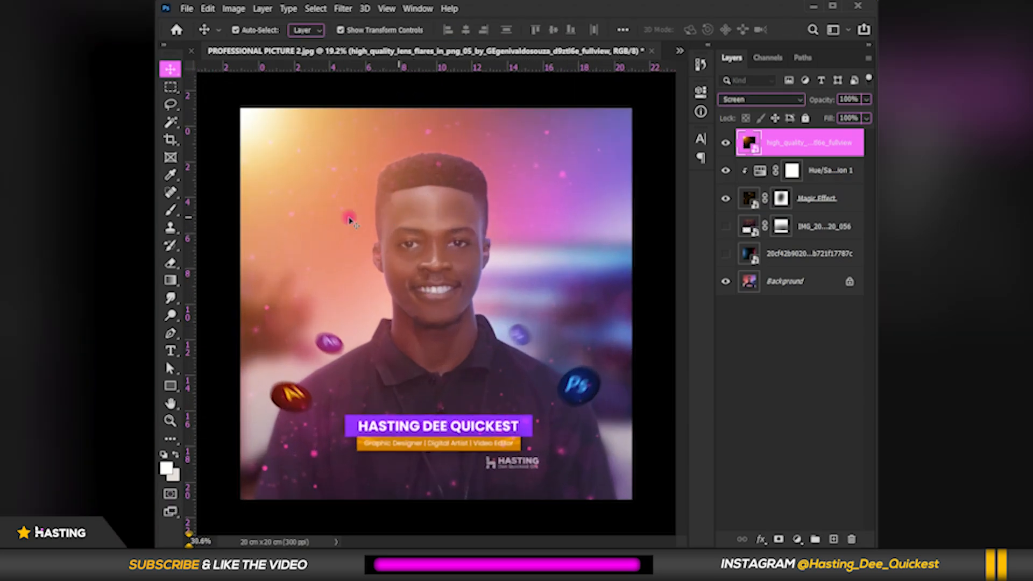
scroll(349, 220, up, 2)
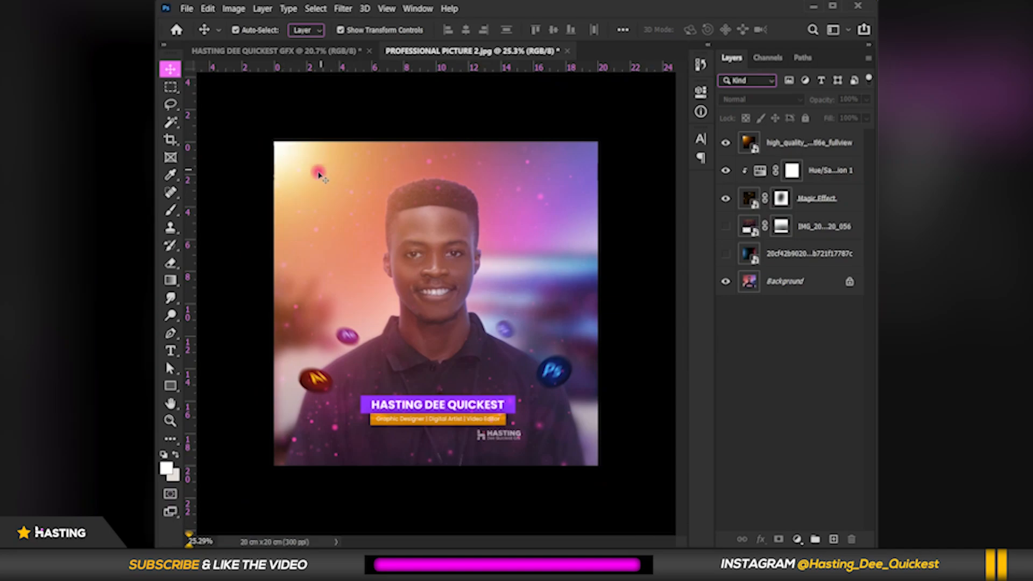
- Shift the lens flare about 1 cm up and left, aligning its edges with the canvas's lower-right corner, then deselect it
scroll(319, 175, up, 1)
click(290, 154)
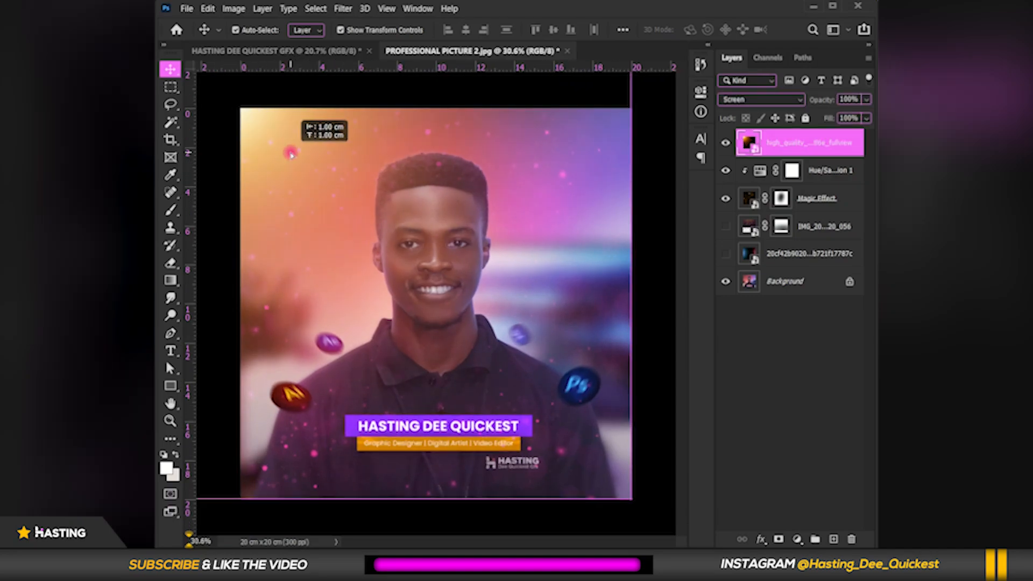
scroll(352, 178, down, 4)
click(581, 250)
scroll(471, 227, up, 3)
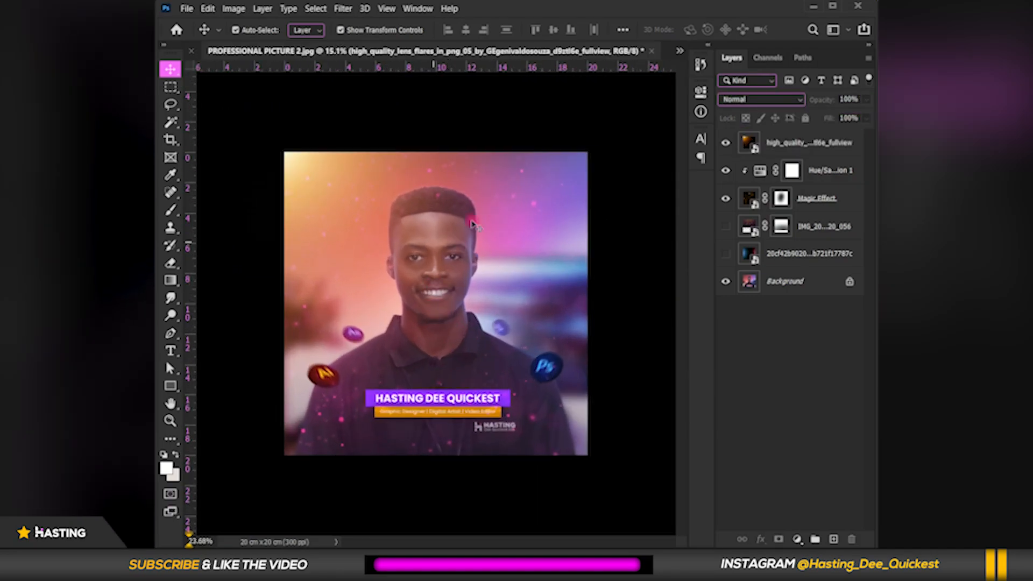